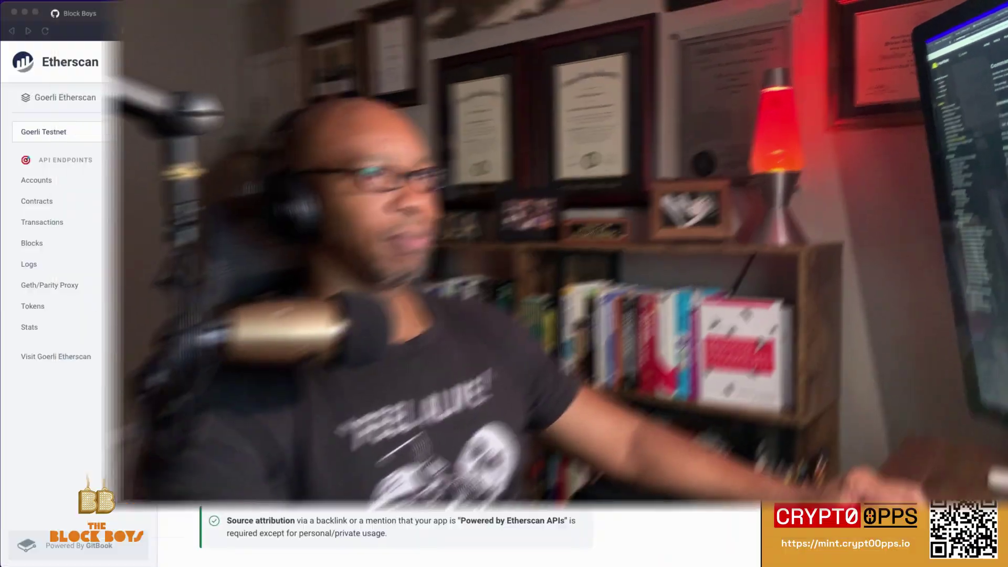
Switch from the Goerli Etherscan docs to the Görli Testnet website at goerli.net.
left_click(296, 15)
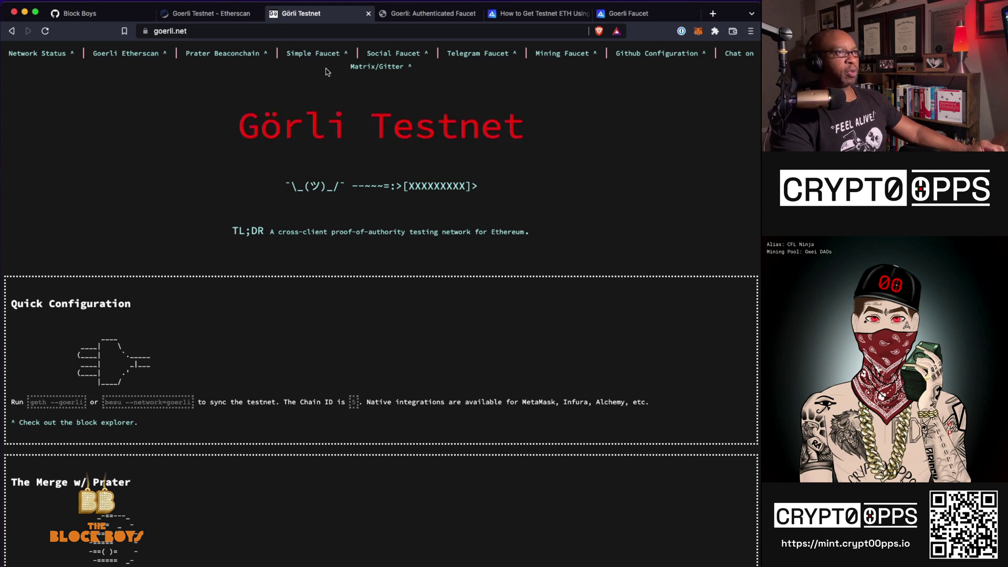
Open goerli.net's Social Faucet page, then start a new blank browser tab.
left_click(384, 54)
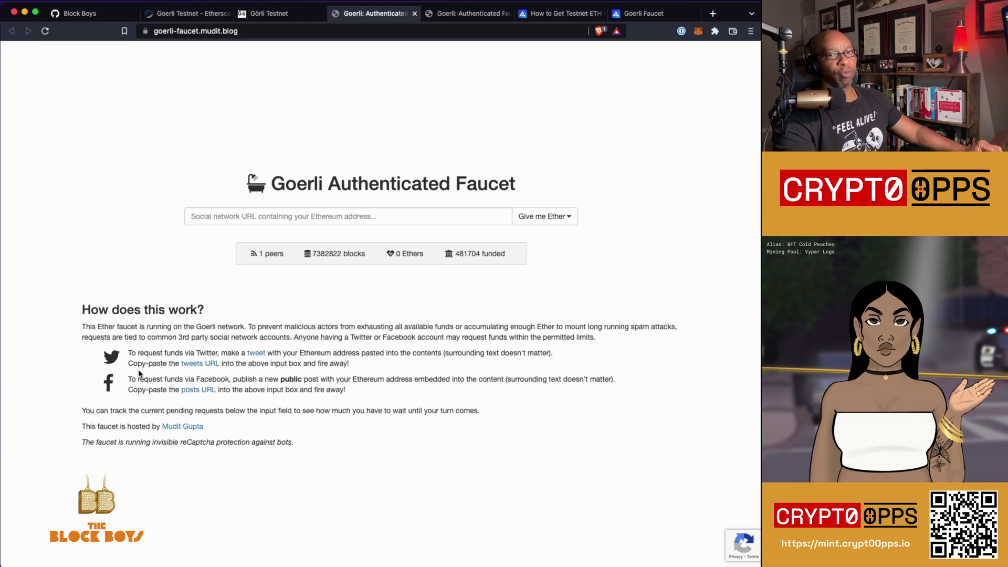
left_click(712, 13)
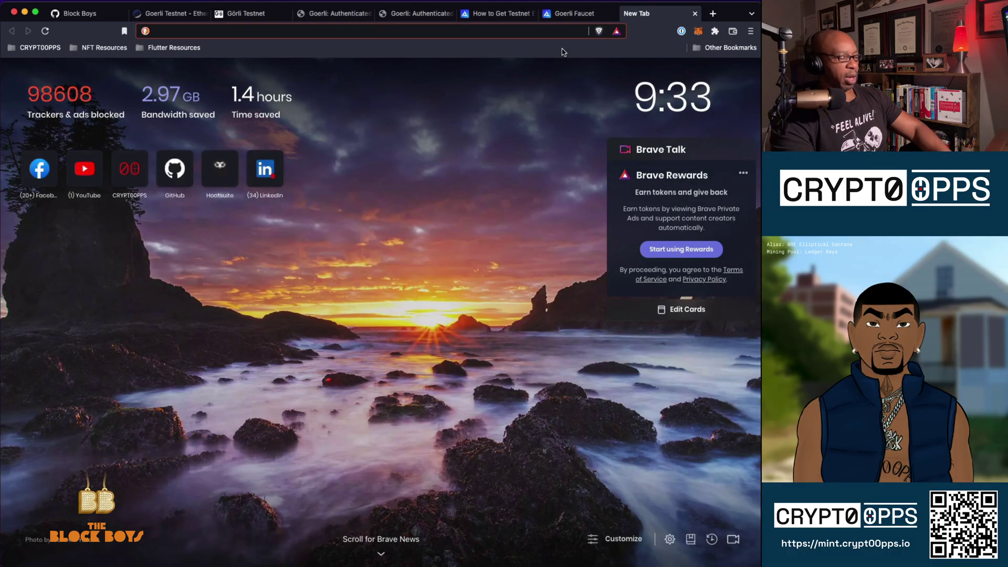
Load twitter.com in the new tab and go to the home timeline.
type("twitter.com/crypt00ppsNFT")
key("Return")
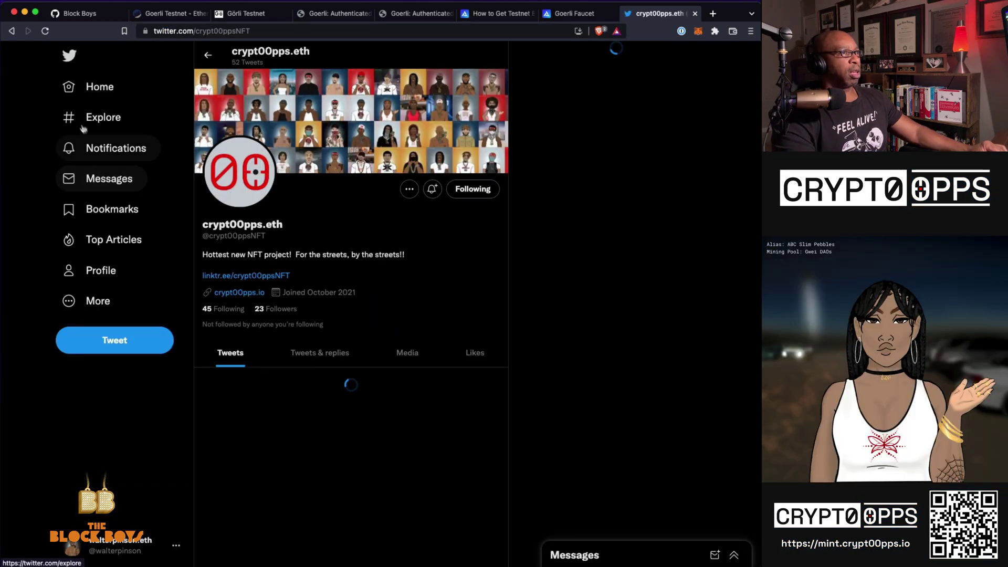
left_click(99, 86)
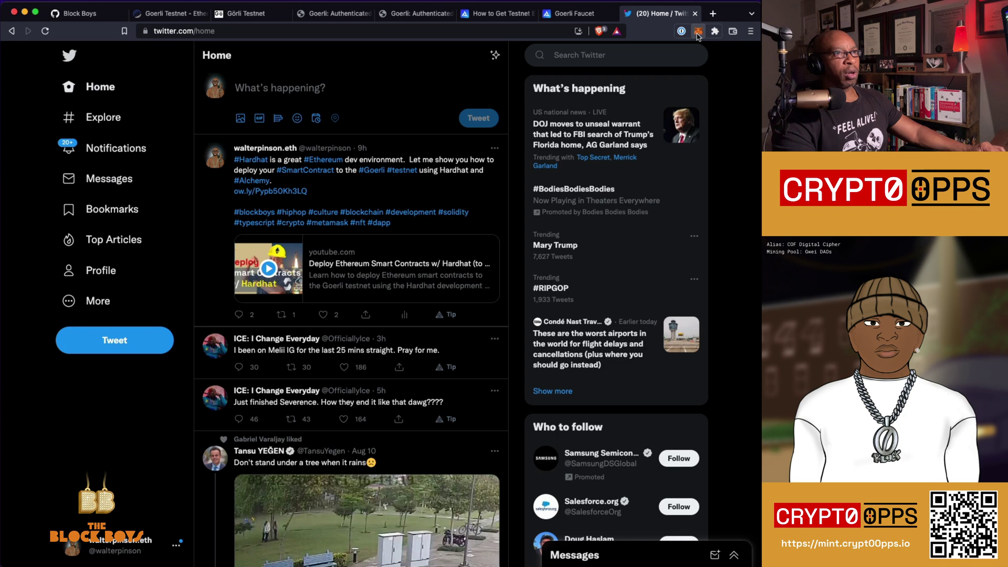
Copy the wallet address from MetaMask and post it as a tweet.
left_click(698, 32)
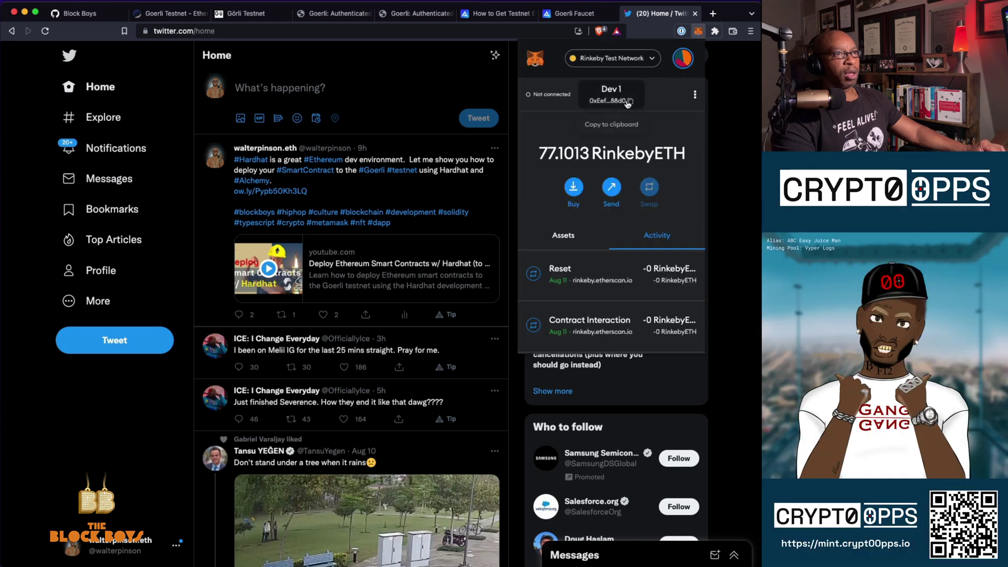
left_click(629, 102)
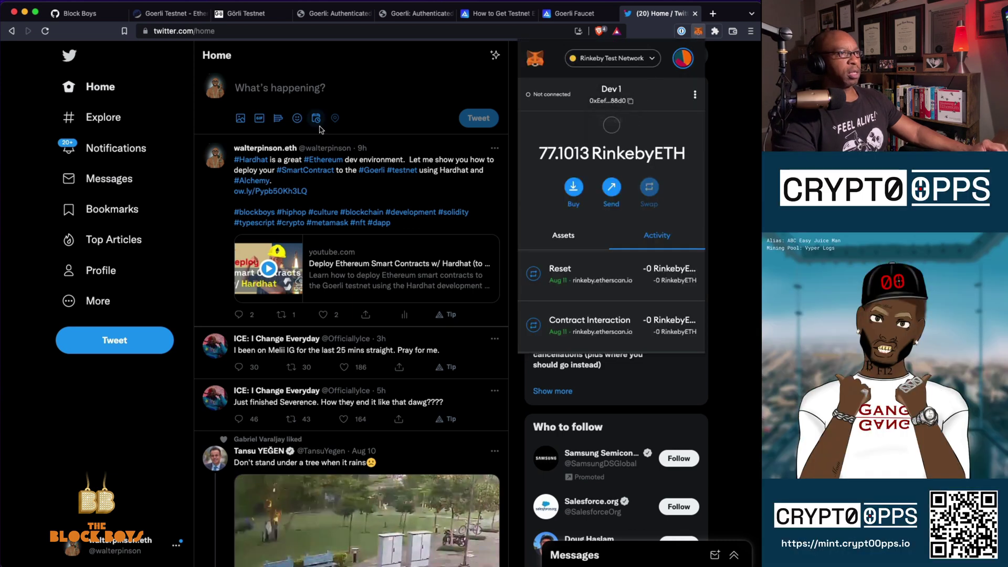
left_click(284, 89)
left_click(302, 89)
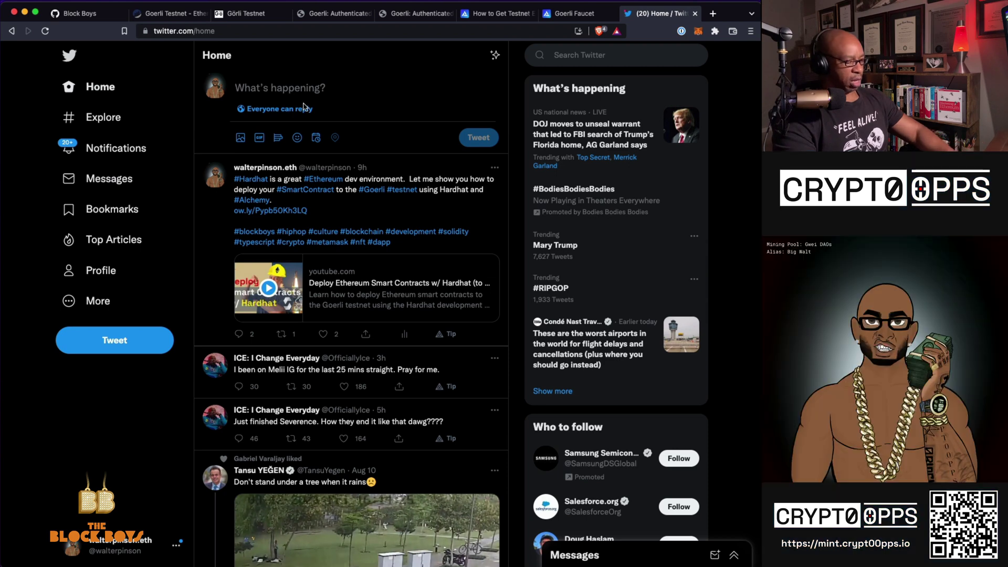
key("super+v")
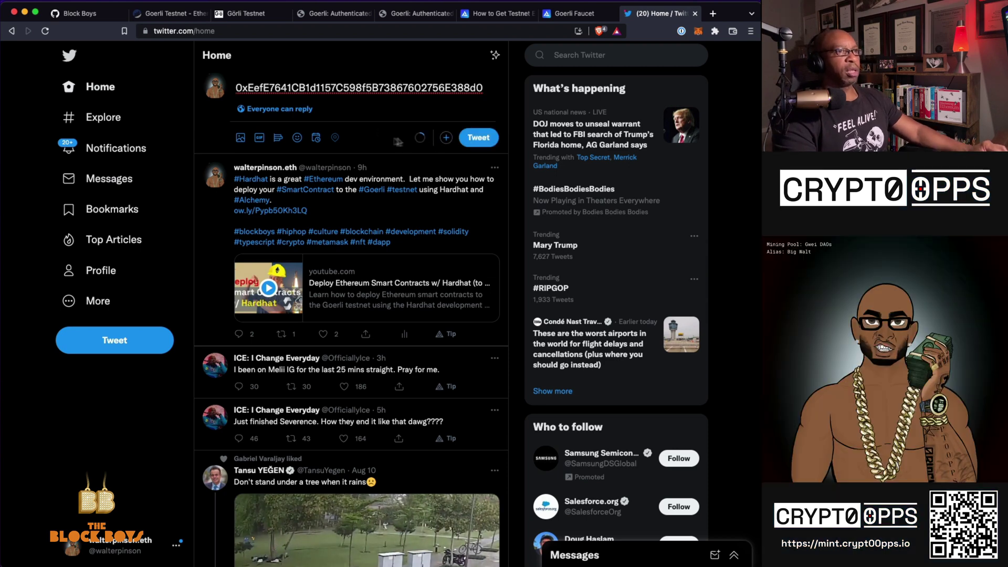
left_click(478, 137)
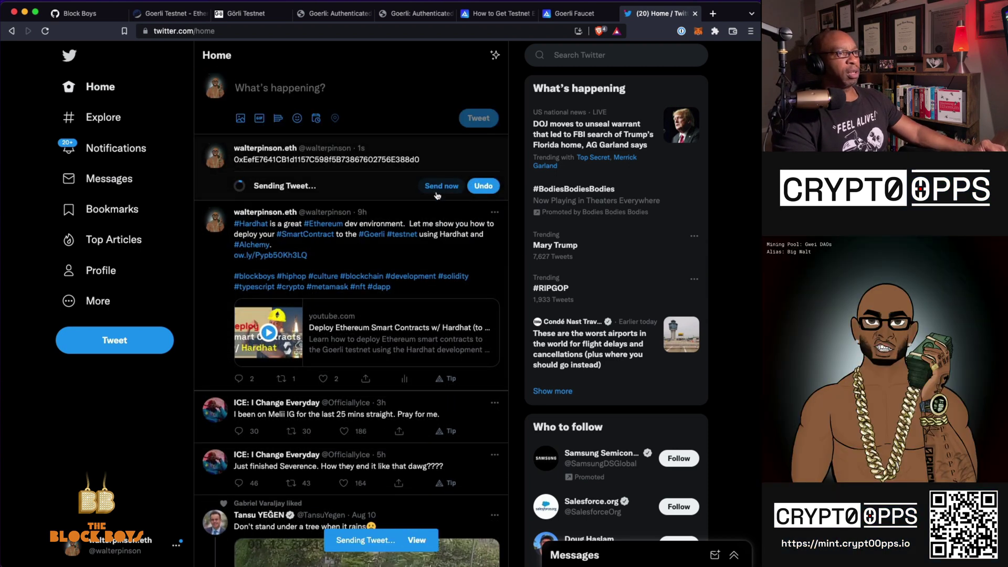
left_click(435, 187)
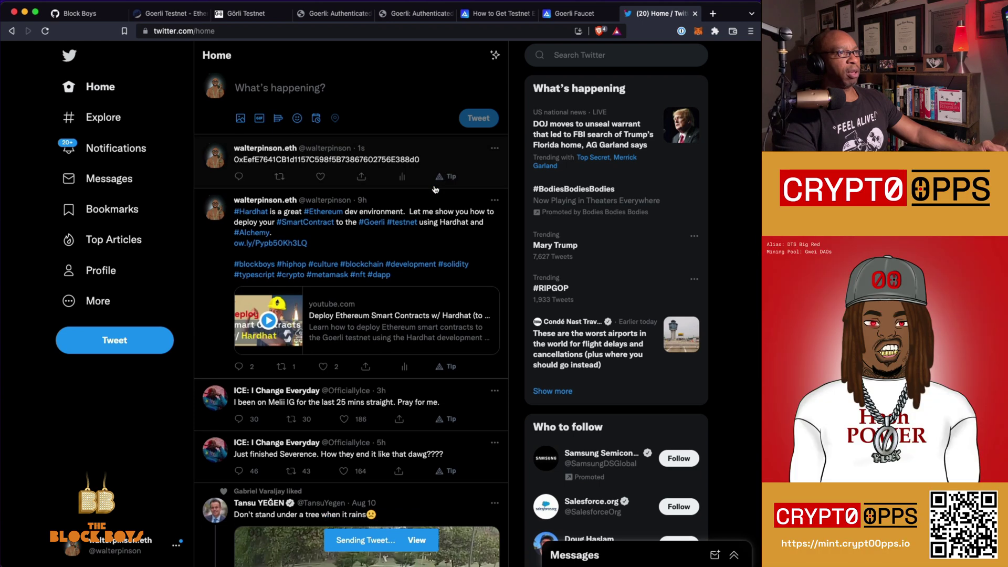
Open the newly posted tweet's page and select its URL for copying.
left_click(346, 162)
left_click(295, 32)
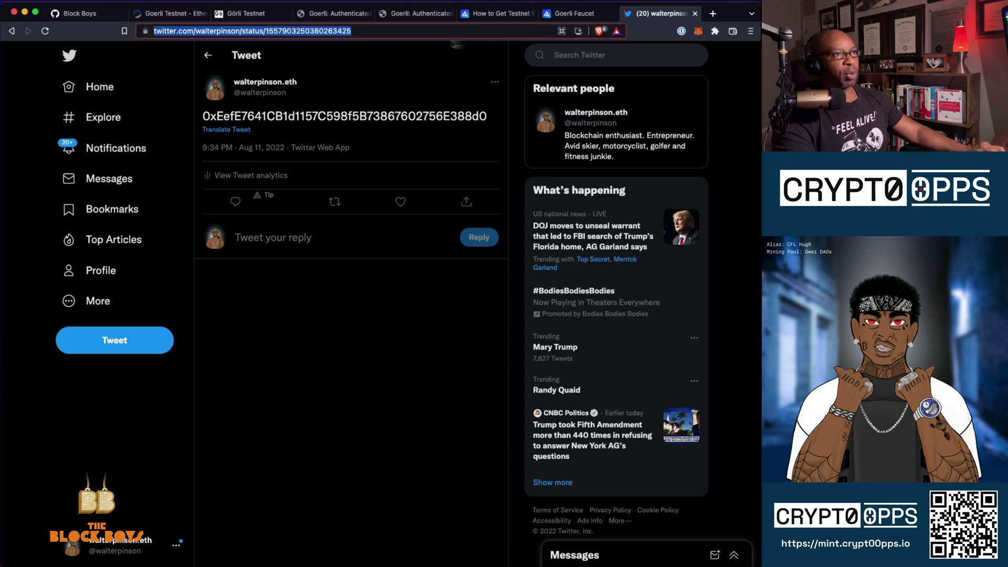
left_click(272, 16)
Paste the tweet's link into the Goerli Authenticated Faucet and request 6.25 Ethers for 9 days.
left_click(325, 16)
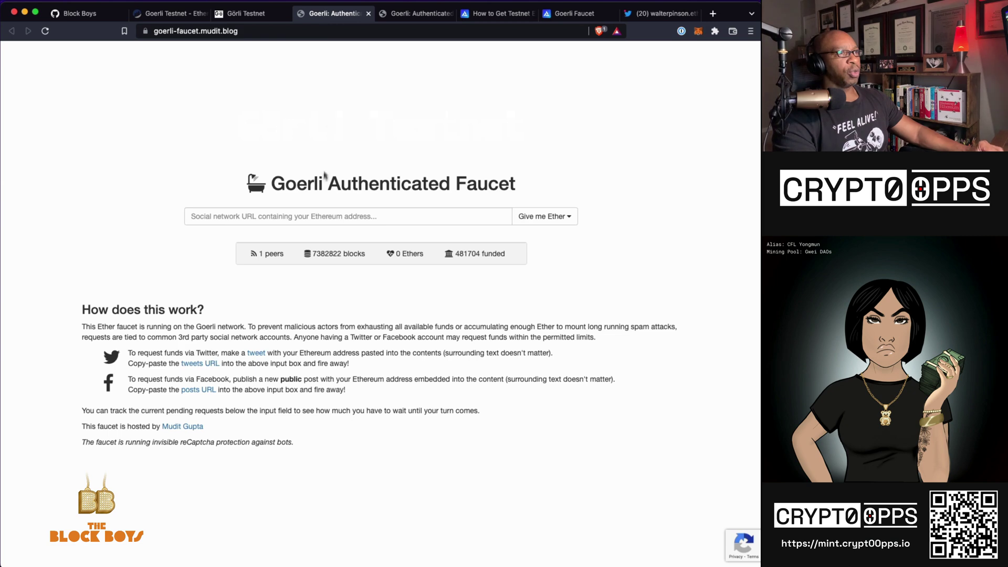
left_click(299, 220)
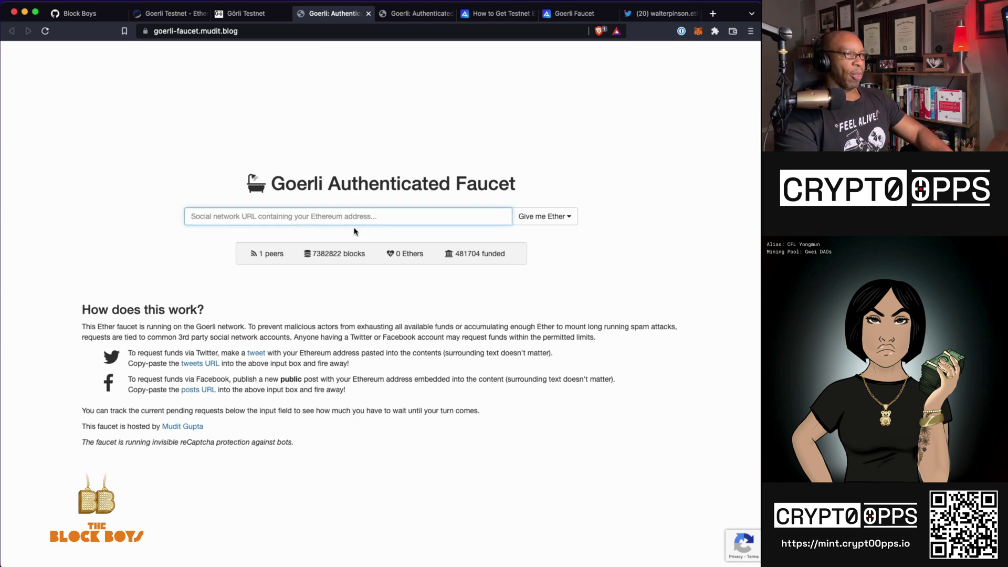
key("super+v")
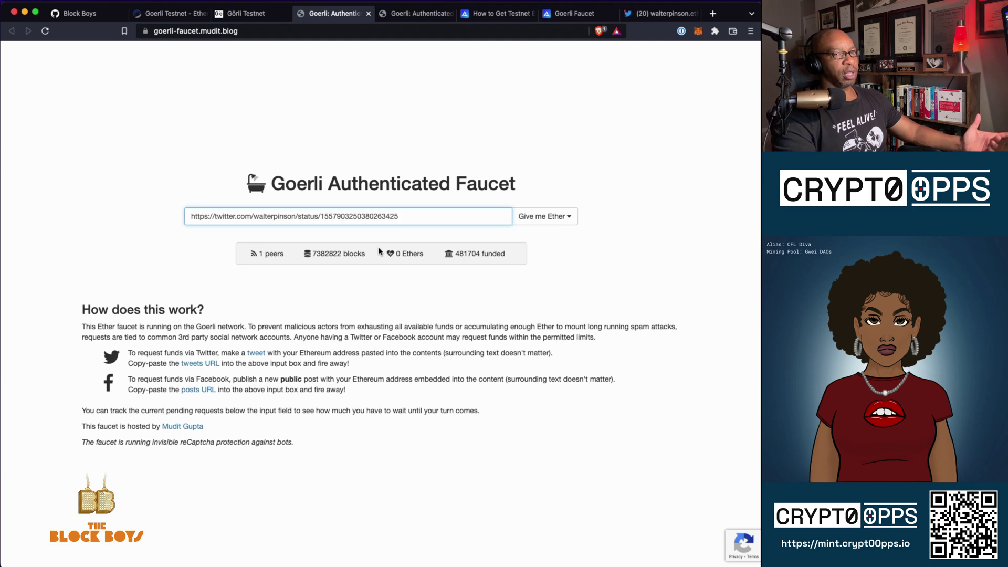
left_click(552, 219)
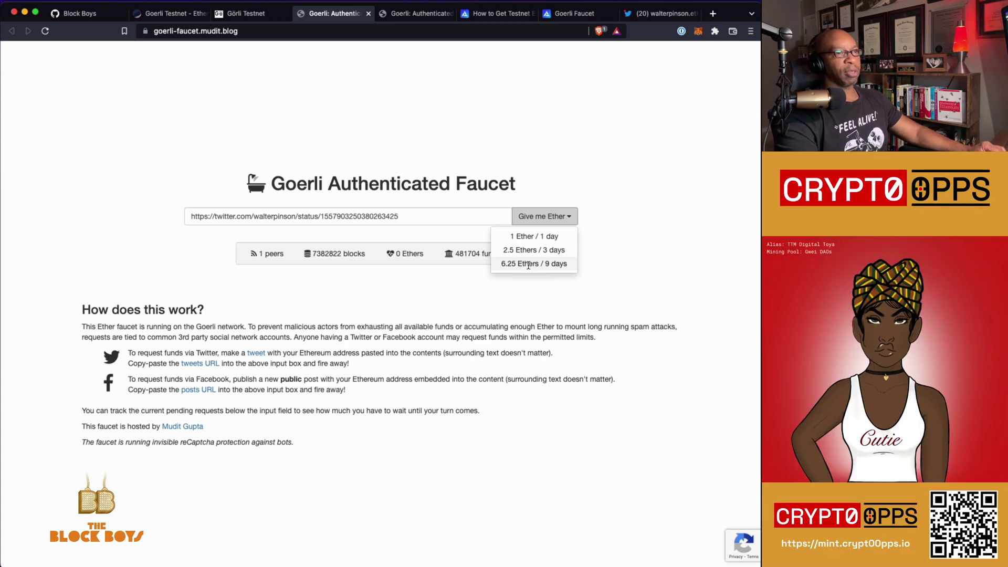
left_click(528, 264)
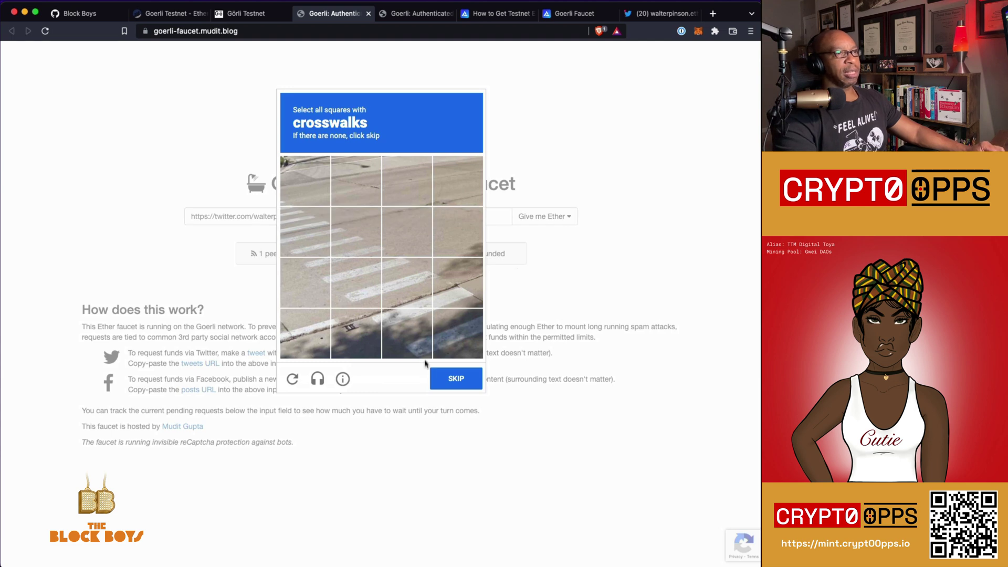
Select the nine crosswalk squares in the reCAPTCHA challenge and submit them.
left_click(302, 189)
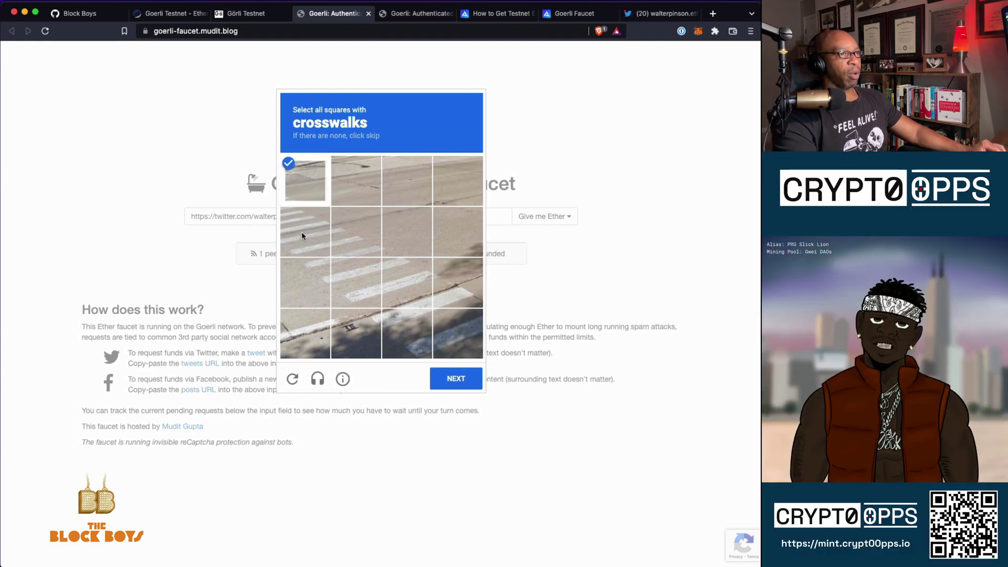
left_click(304, 232)
left_click(341, 239)
left_click(308, 273)
left_click(339, 274)
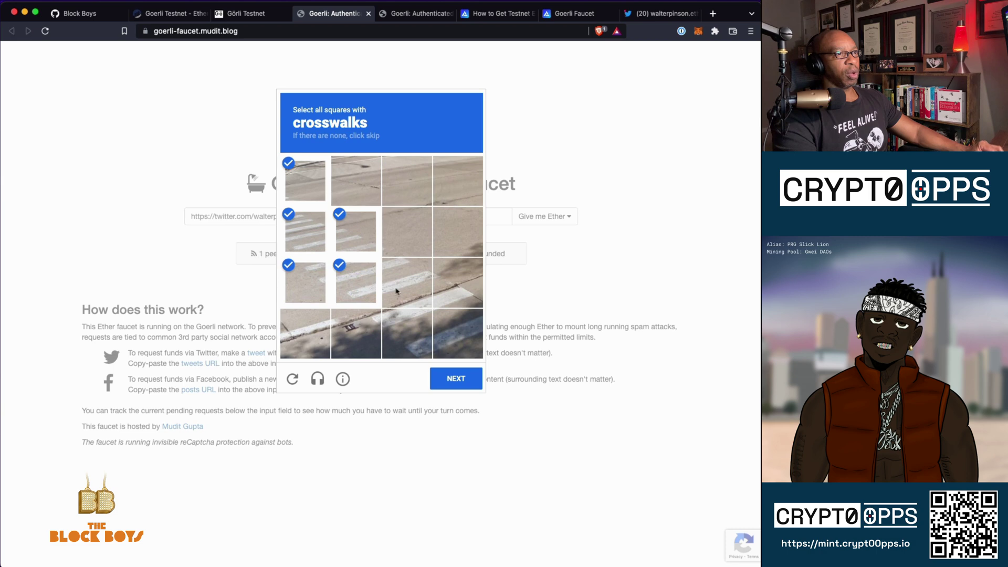
left_click(402, 286)
left_click(402, 333)
left_click(448, 340)
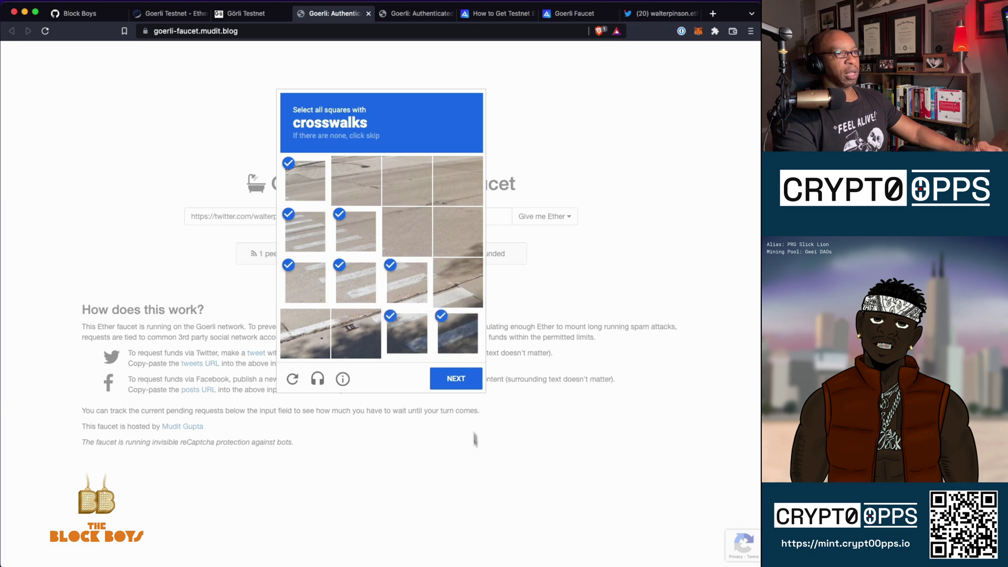
left_click(455, 286)
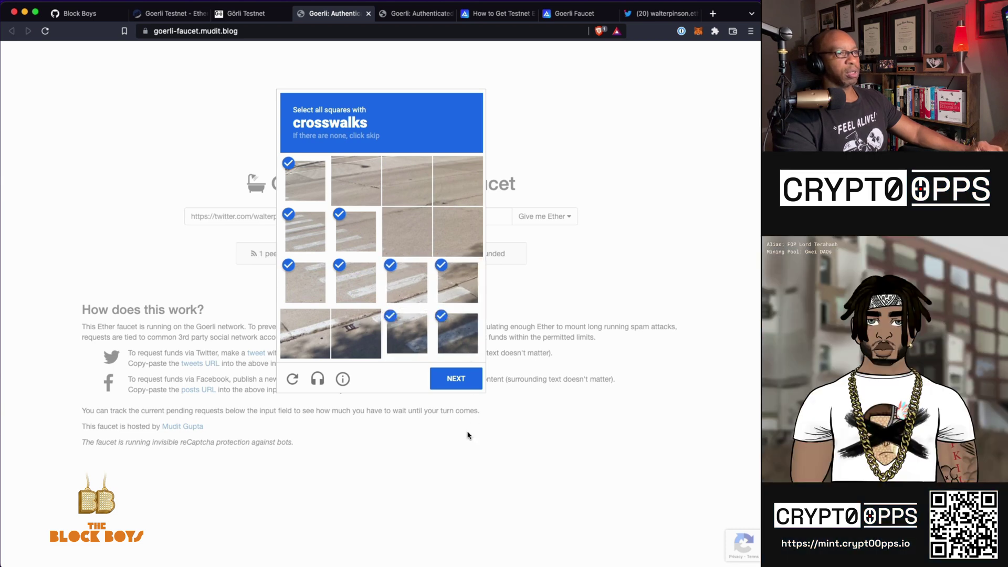
left_click(449, 388)
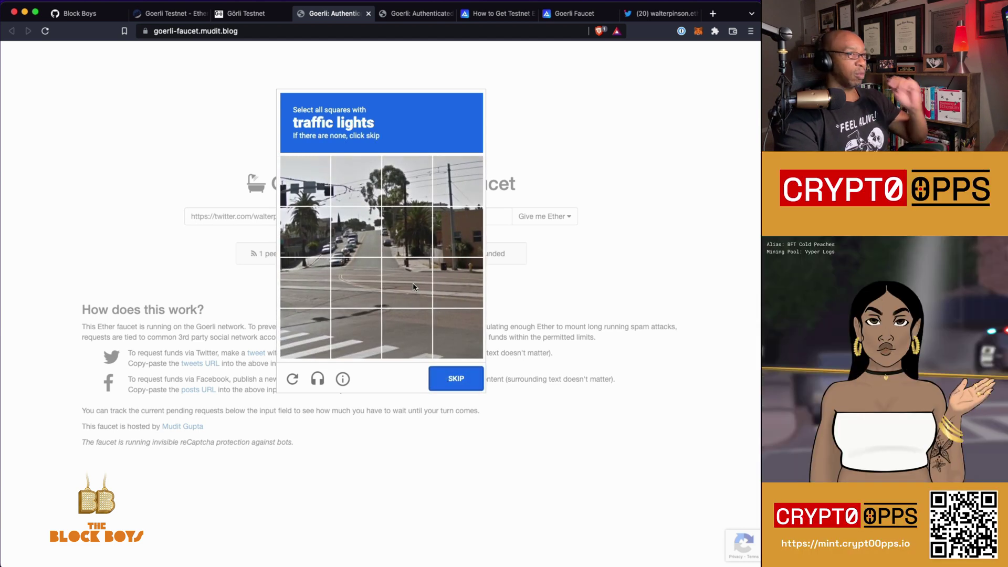
Mark the traffic-light images and verify, sending the Ether request.
left_click(304, 193)
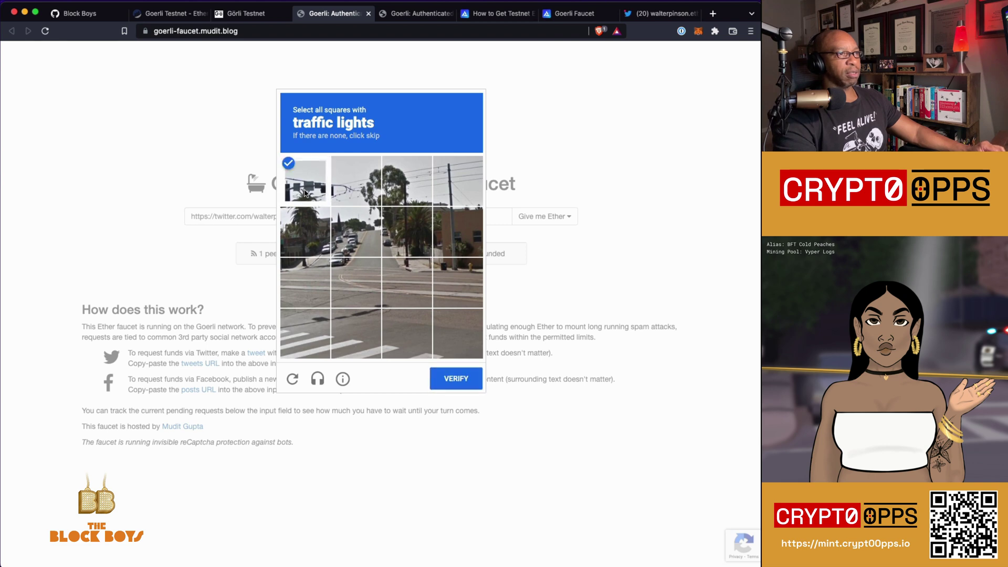
left_click(345, 197)
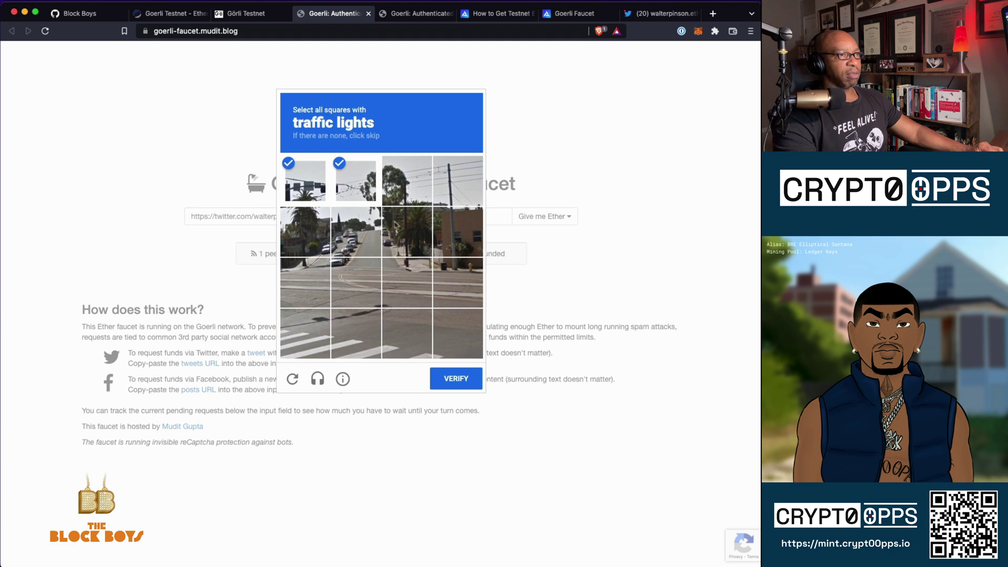
left_click(356, 185)
left_click(347, 181)
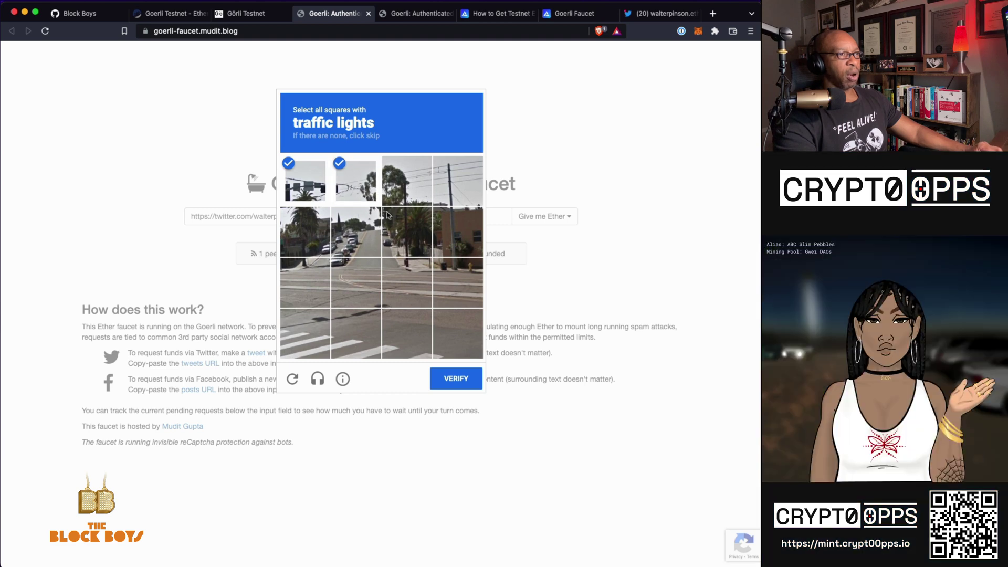
left_click(398, 225)
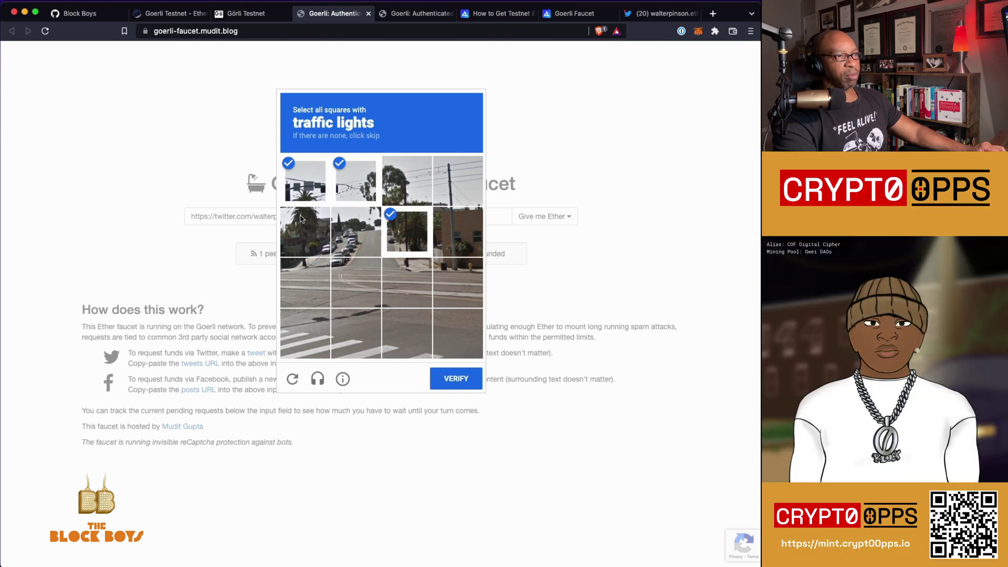
left_click(455, 379)
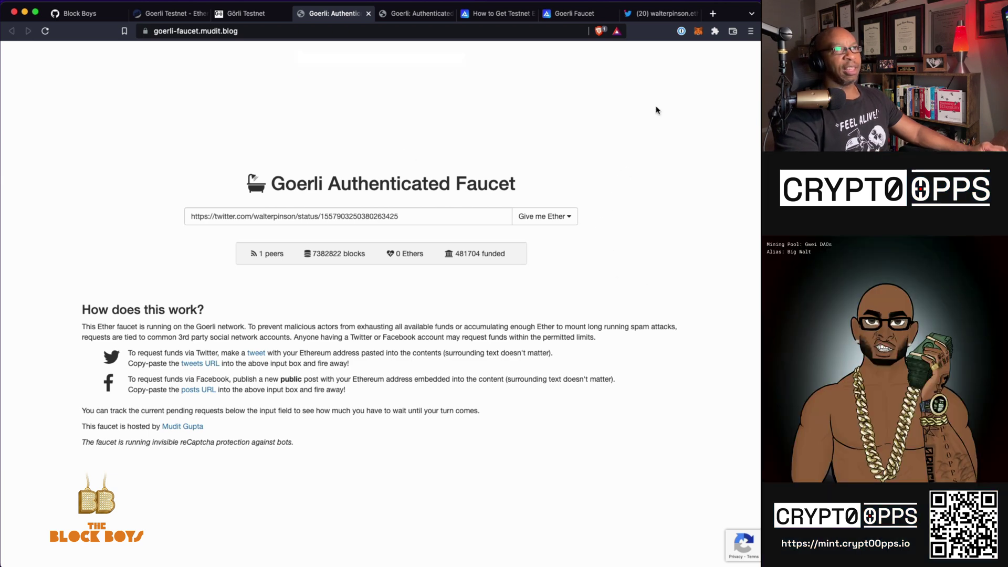
Switch MetaMask to the Goerli Test Network, showing a 0.7472 GoerliETH balance.
left_click(697, 32)
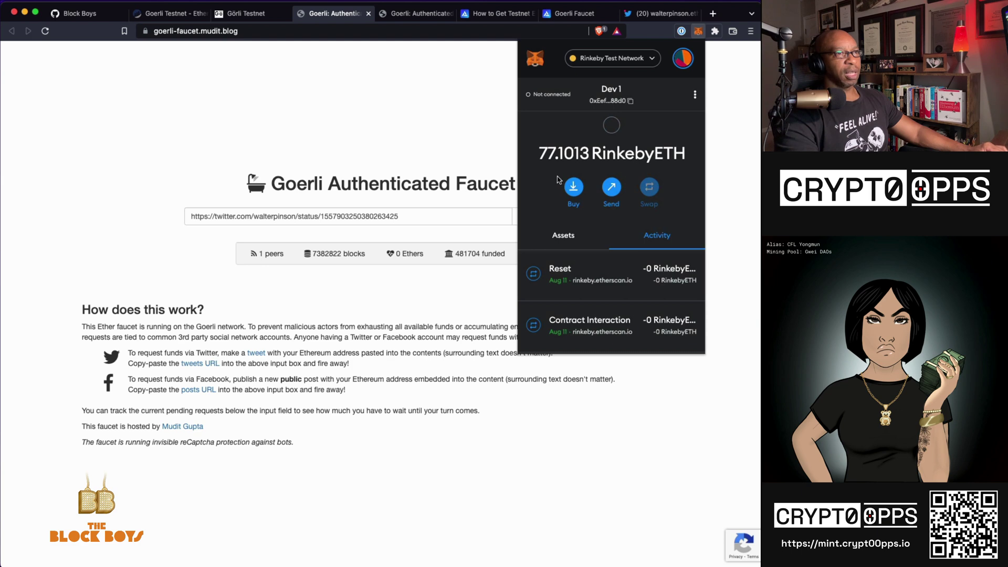
left_click(652, 61)
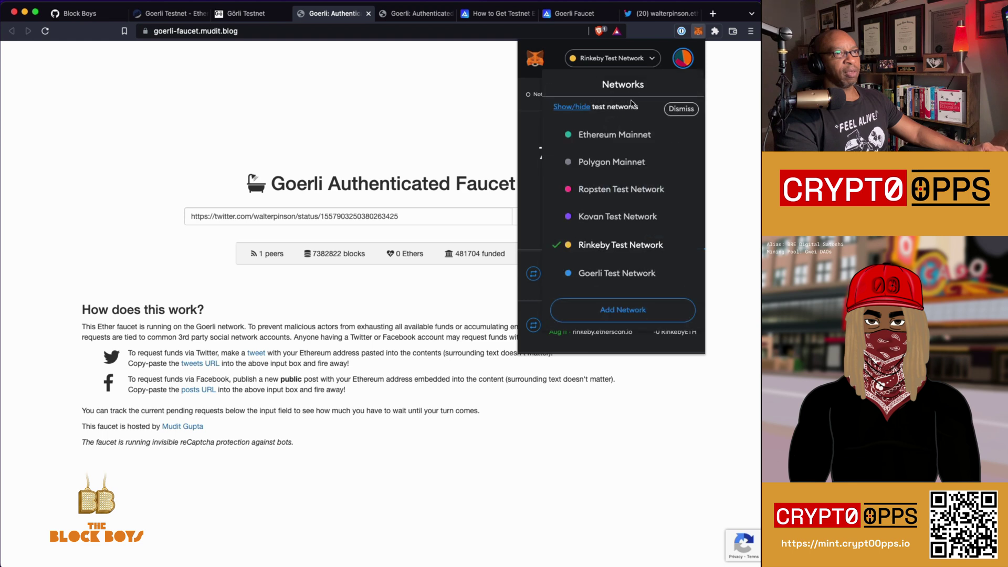
left_click(601, 271)
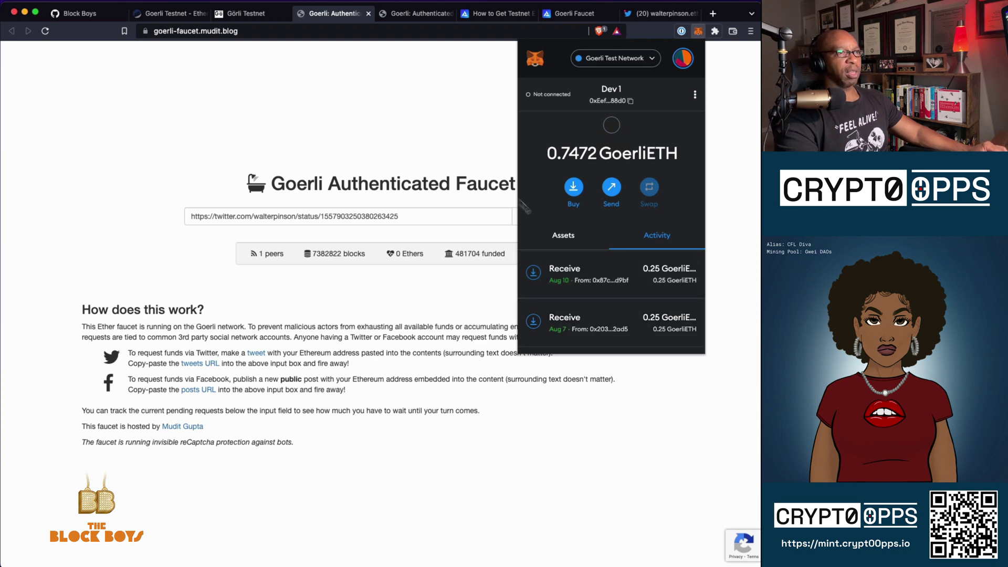
left_click(523, 315)
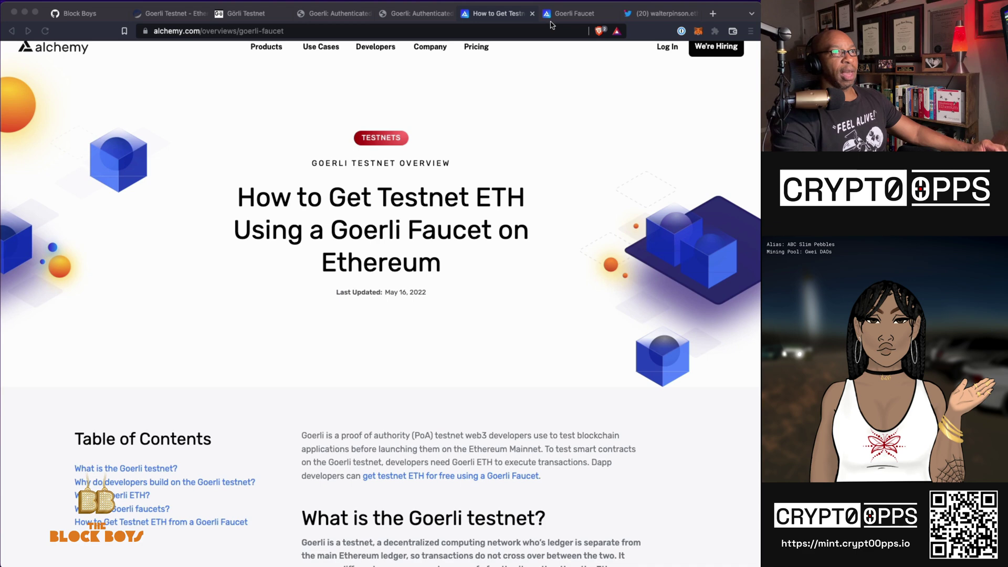
Paste the MetaMask account address into Alchemy's Goerli Faucet and request 0.5 Goerli ETH.
left_click(572, 14)
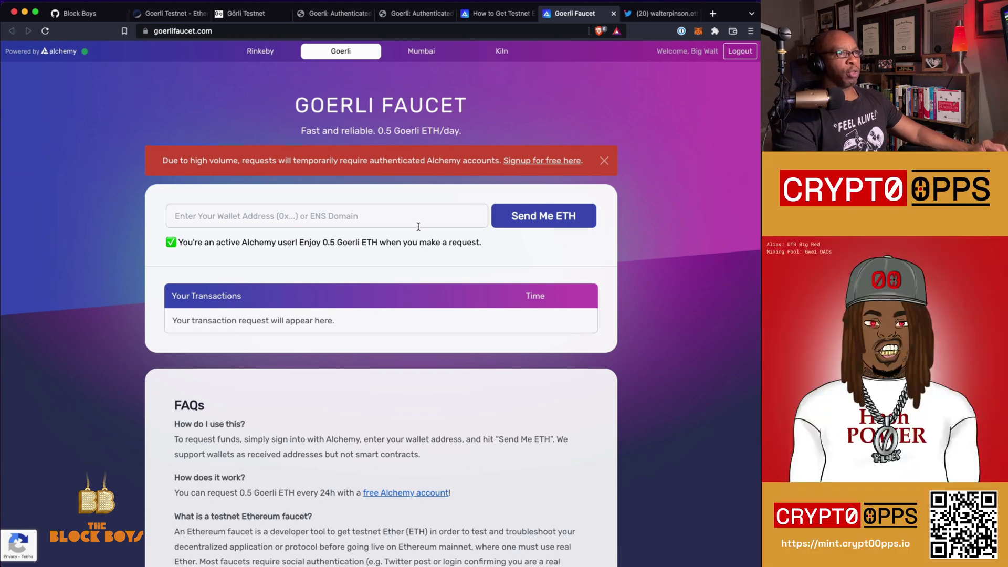
left_click(419, 226)
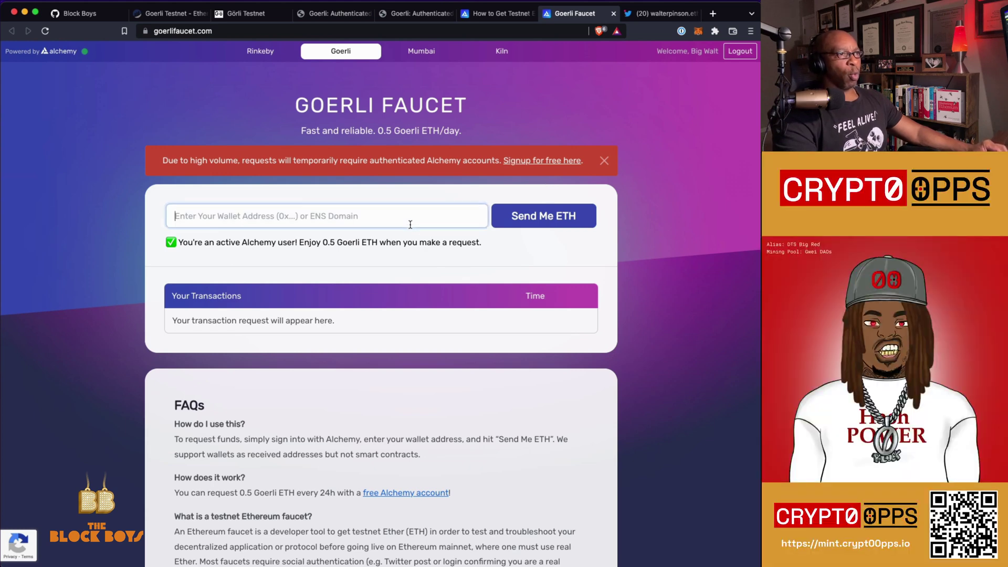
key("super+v")
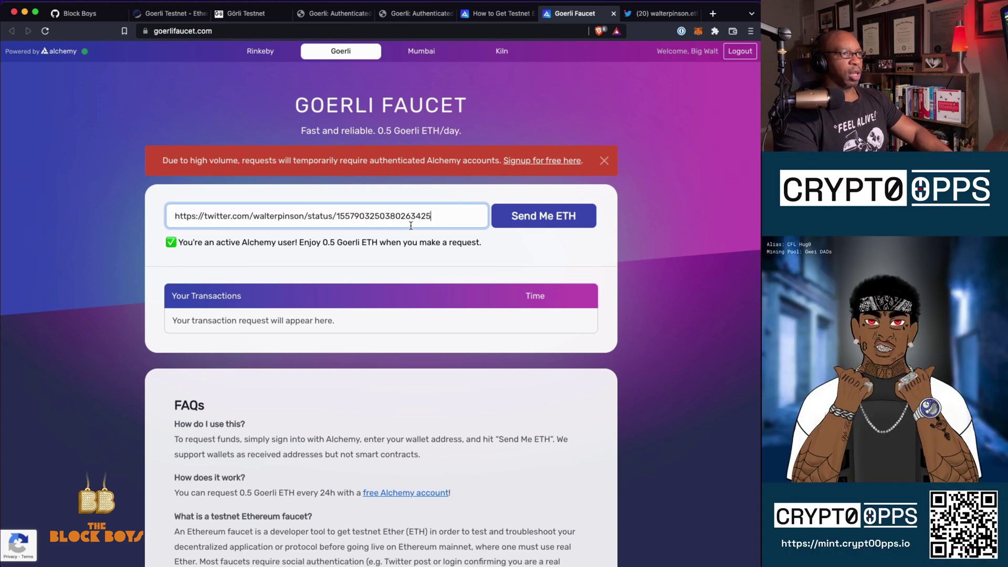
key("super+z")
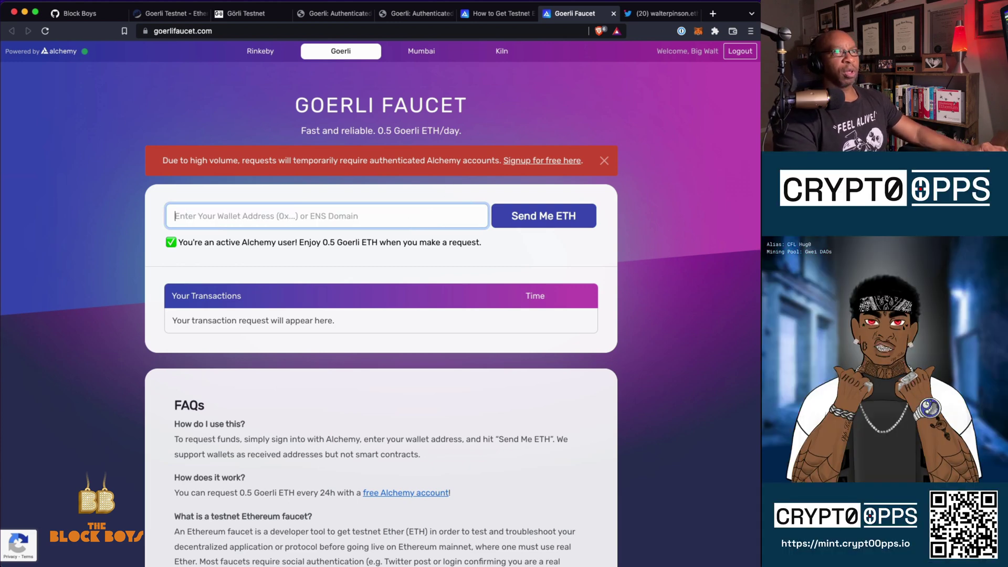
left_click(697, 33)
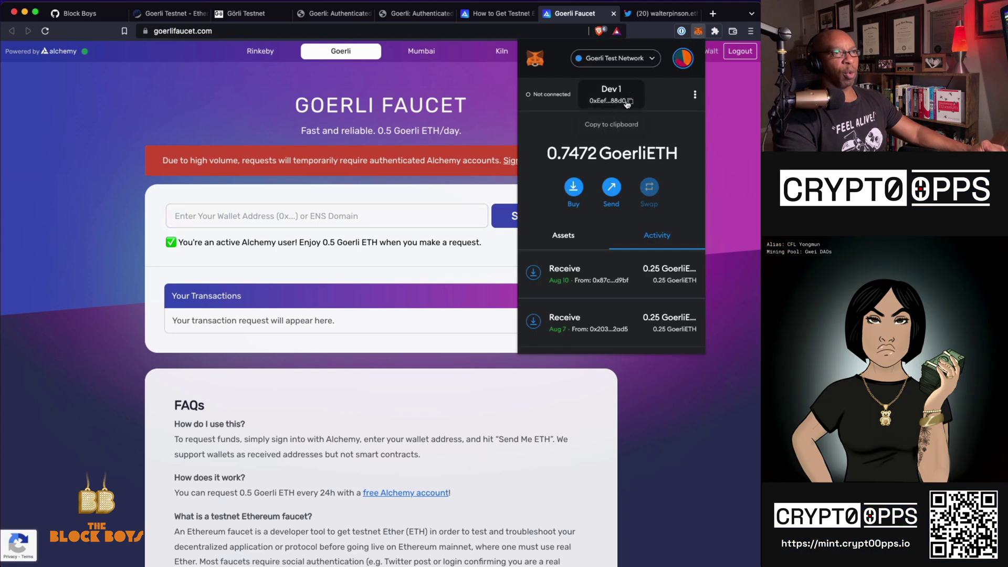
left_click(628, 104)
left_click(274, 218)
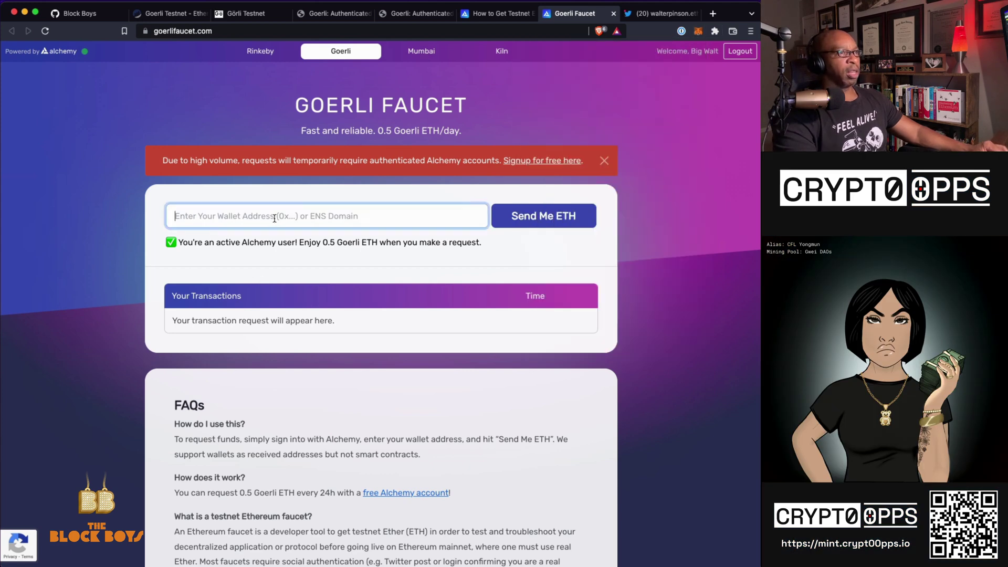
key("super+v")
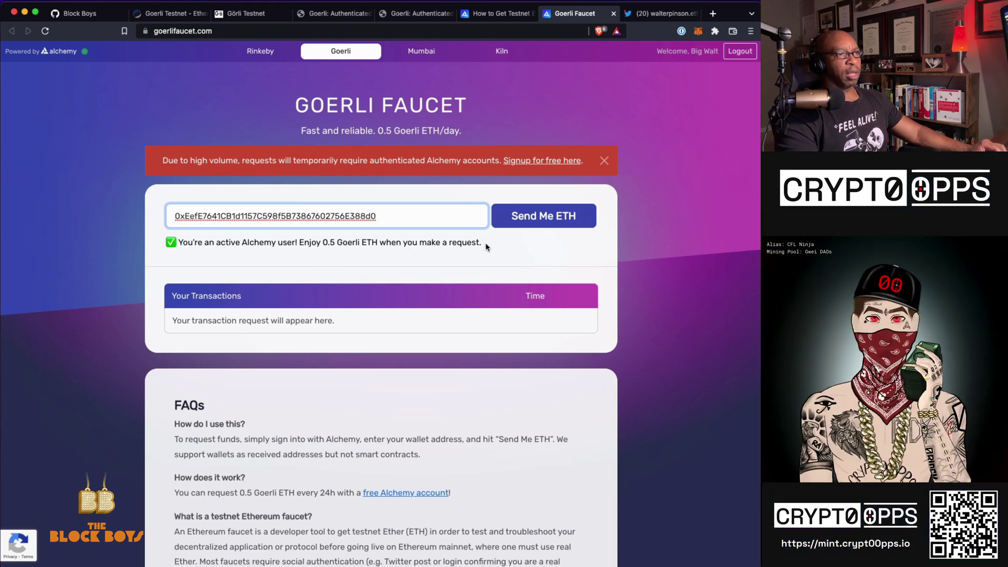
left_click(528, 225)
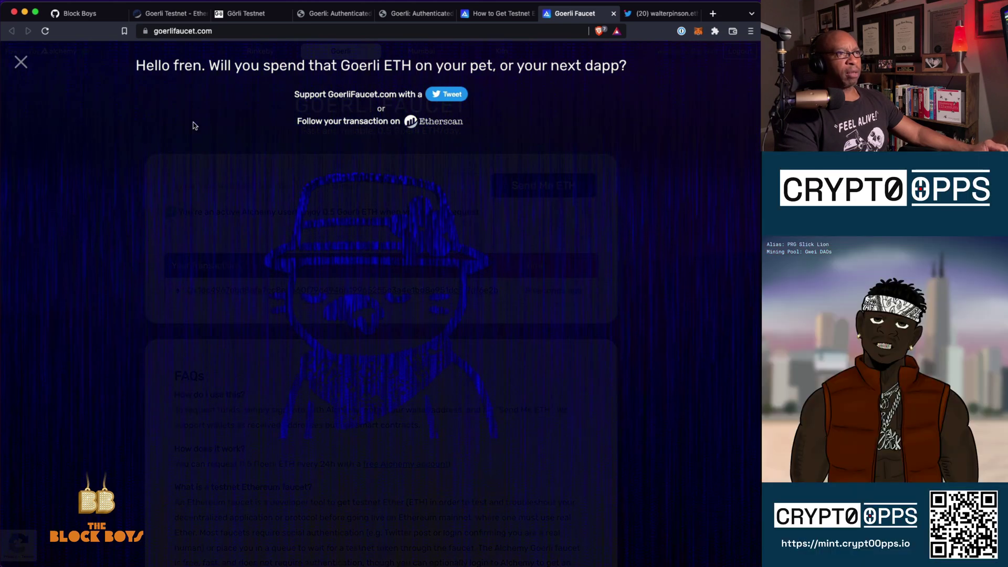
Close the faucet's success message and confirm MetaMask now holds 1.2472 GoerliETH.
left_click(21, 64)
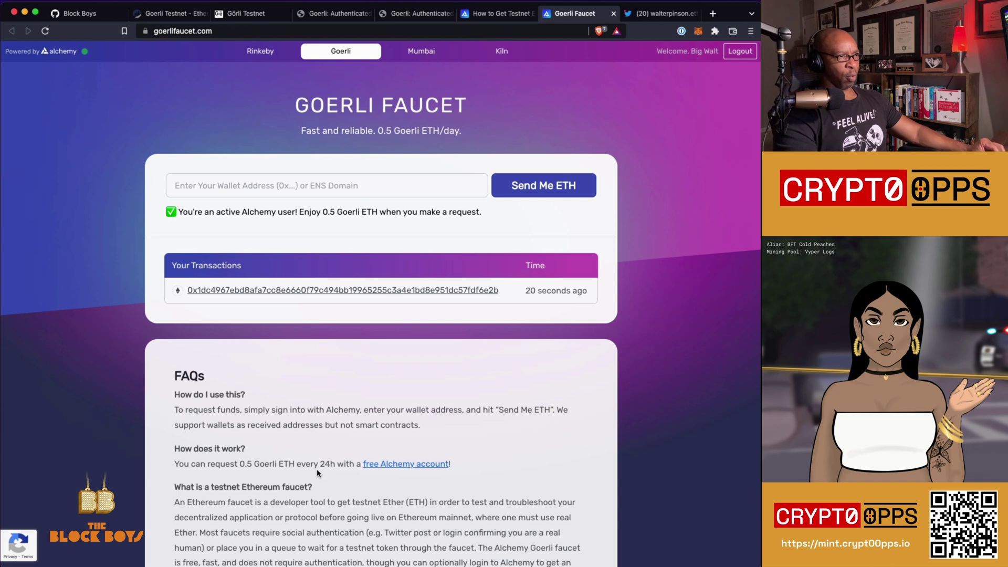
left_click(697, 32)
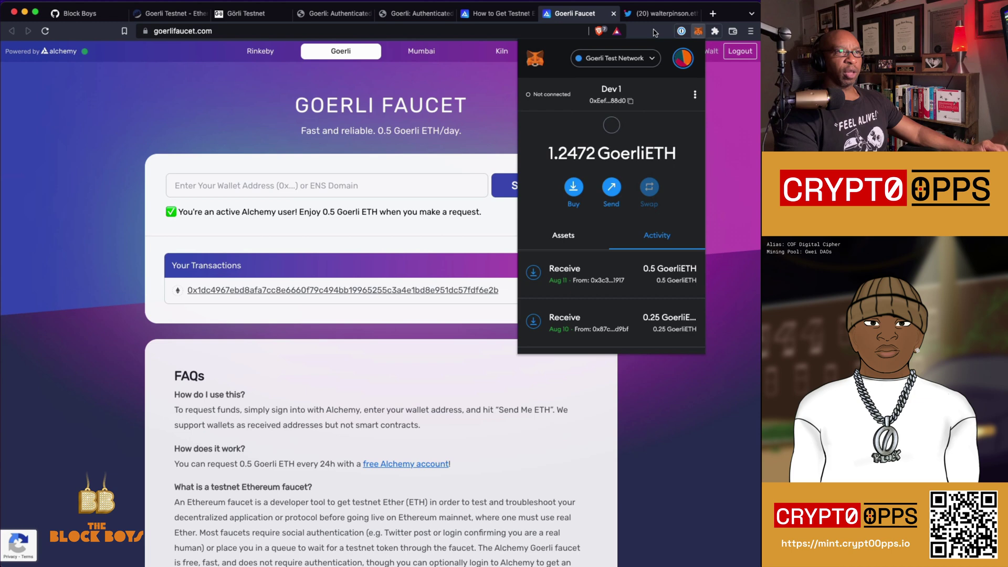
left_click(449, 144)
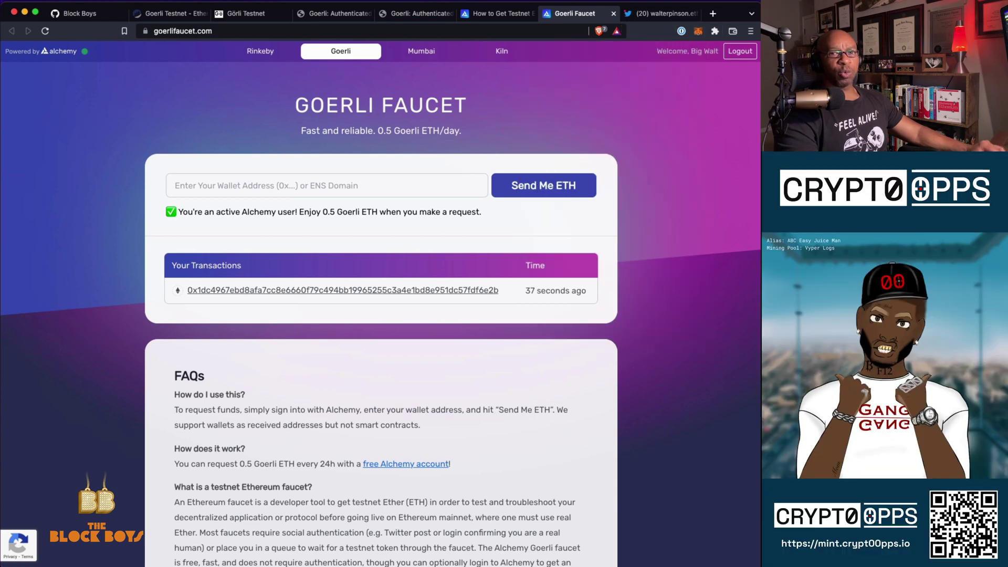